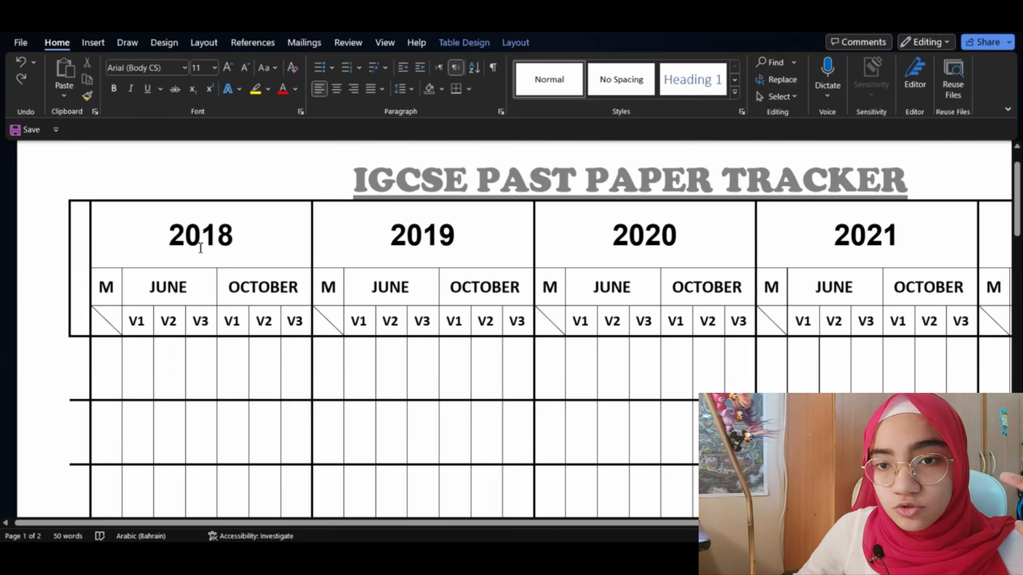
Step: Examine the IGCSE Past Paper Tracker table, including its year, session and variant headings and the blank rows below them
left_click(168, 360)
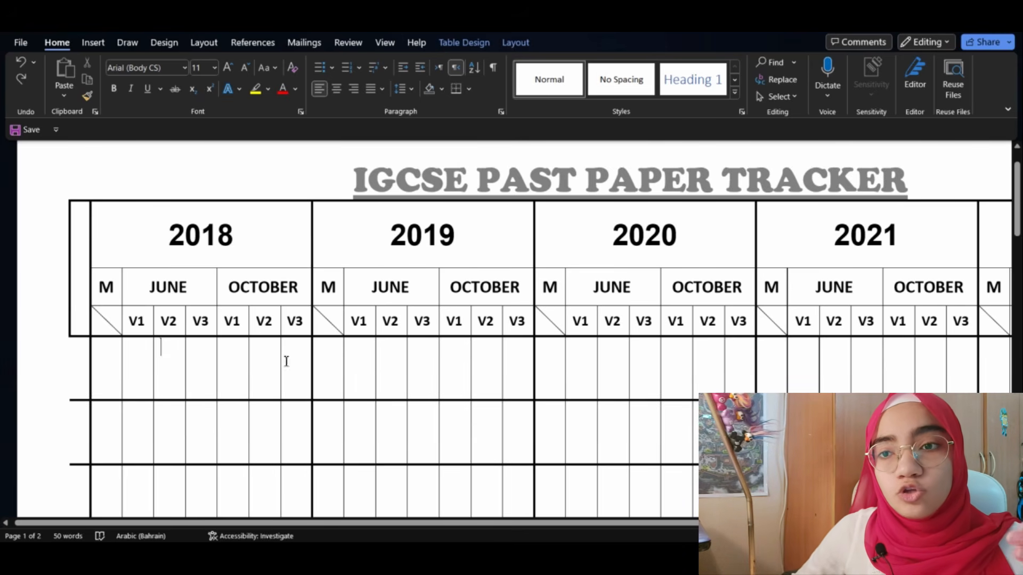
scroll(91, 320, "down", 3)
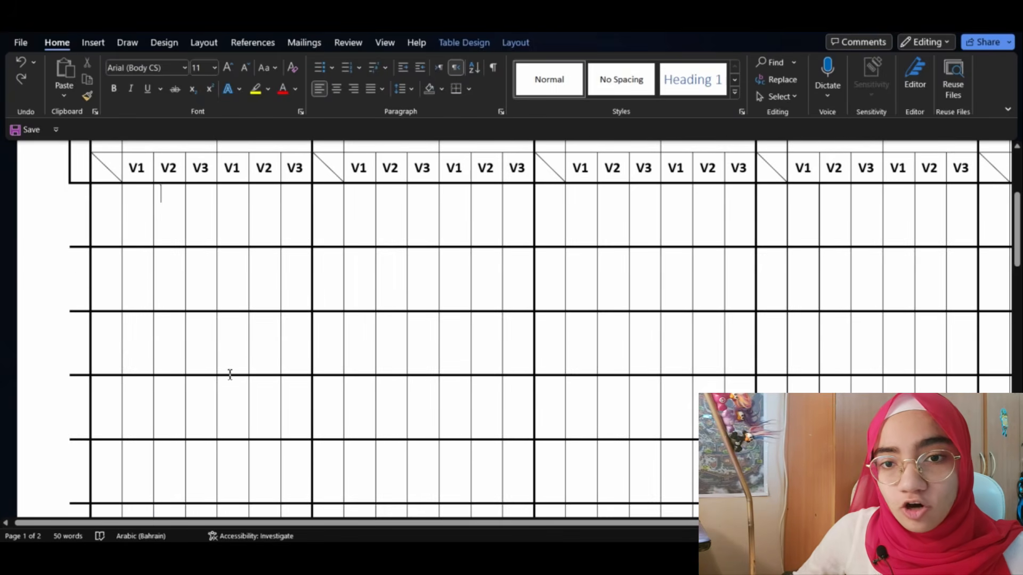
scroll(288, 381, "up", 2)
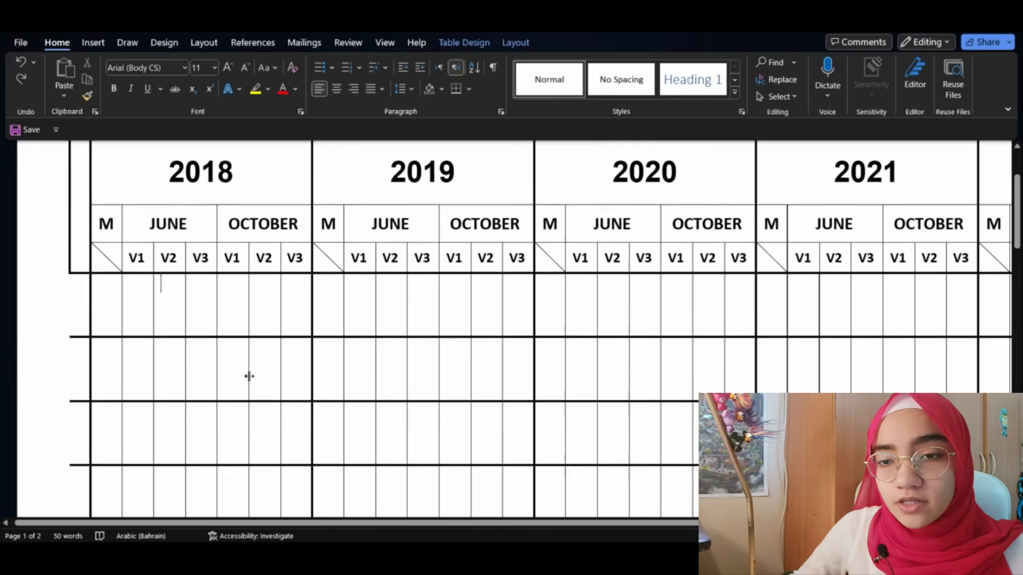
scroll(219, 380, "up", 1)
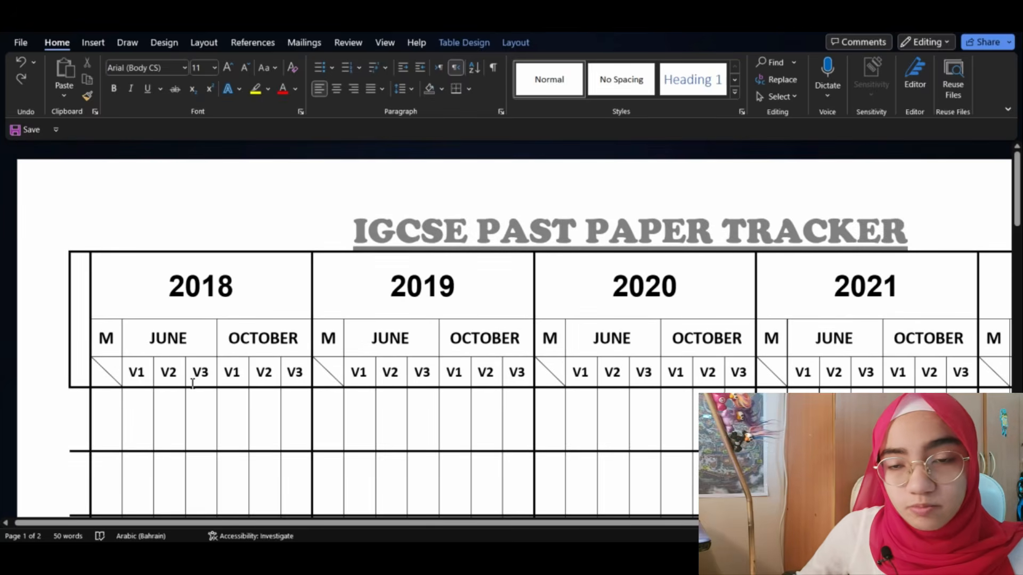
scroll(197, 375, "down", 4)
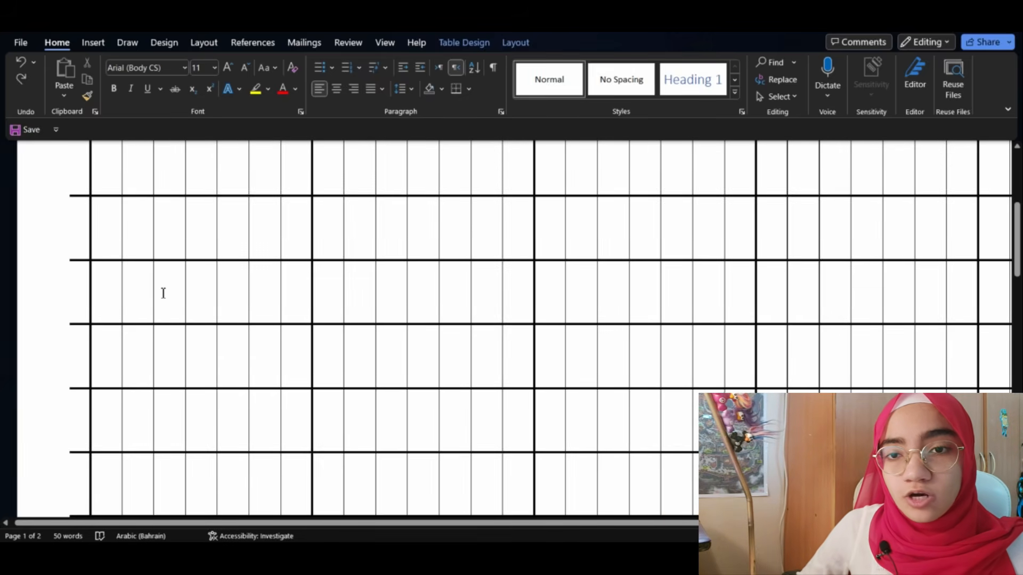
scroll(160, 280, "up", 3)
scroll(154, 318, "up", 1)
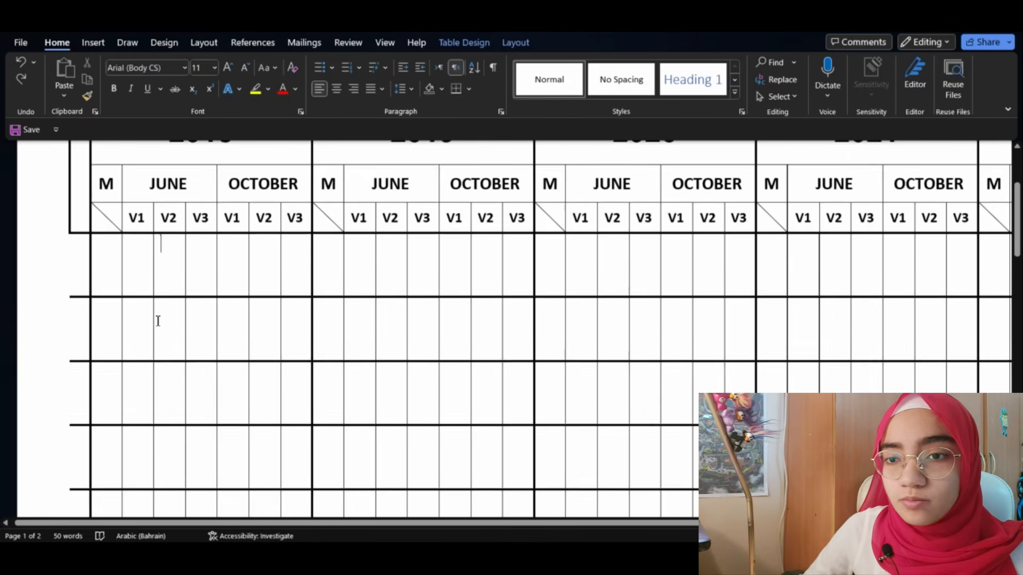
scroll(139, 320, "up", 3)
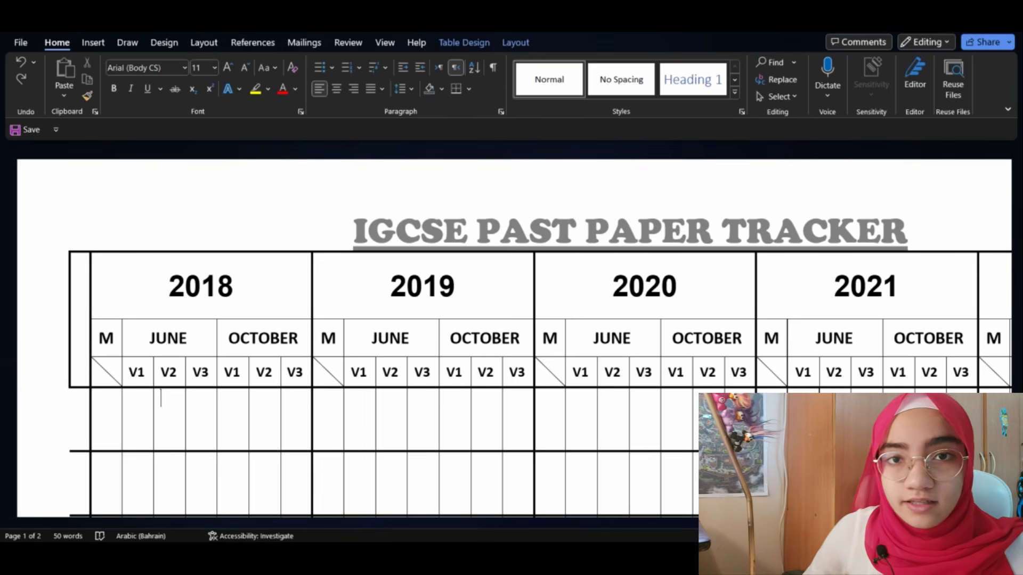
mouse_move(467, 468)
scroll(253, 337, "down", 3)
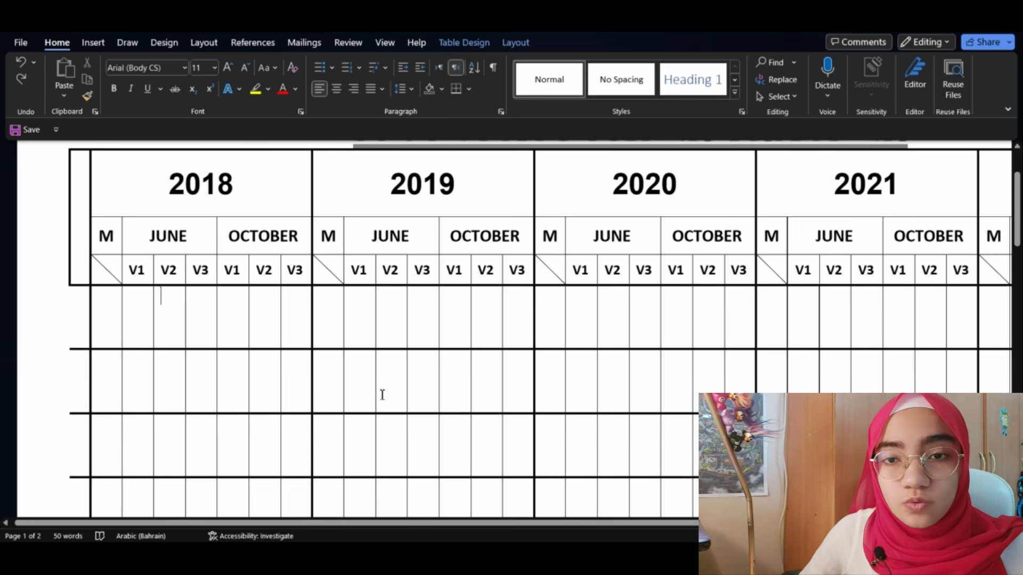
left_click_drag(410, 529, 437, 526)
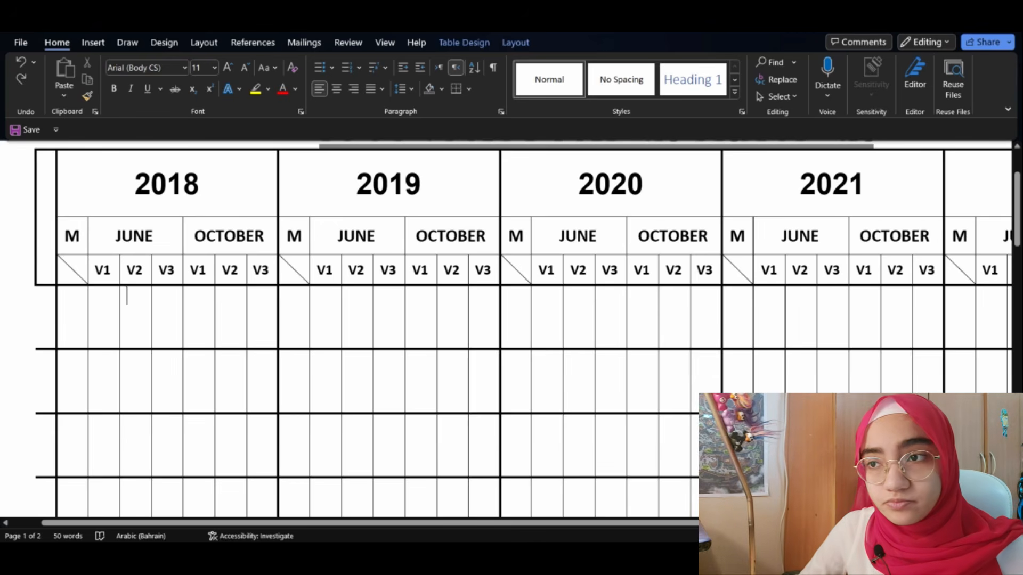
scroll(965, 198, "down", 5)
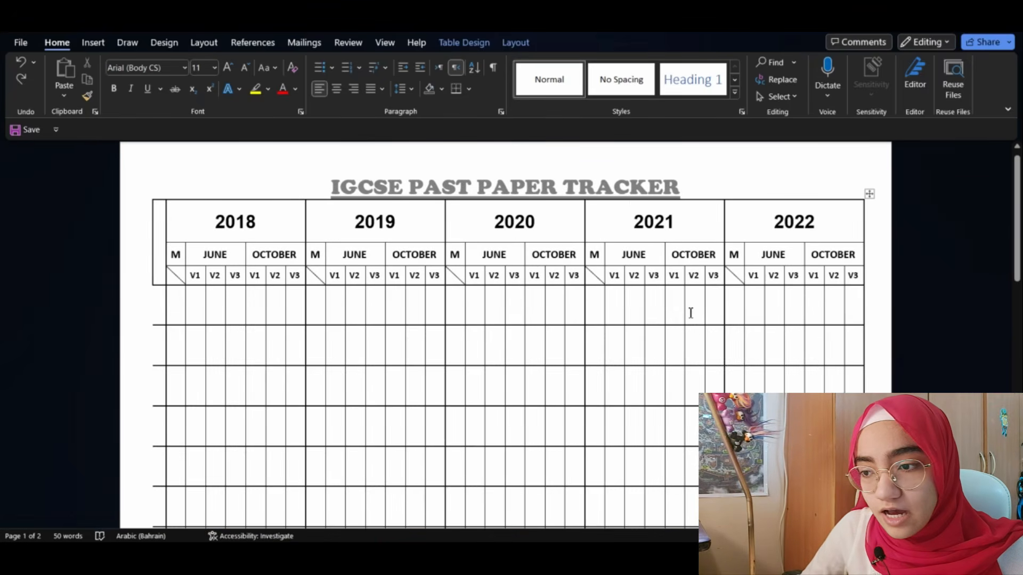
scroll(687, 311, "down", 3)
scroll(565, 307, "up", 3)
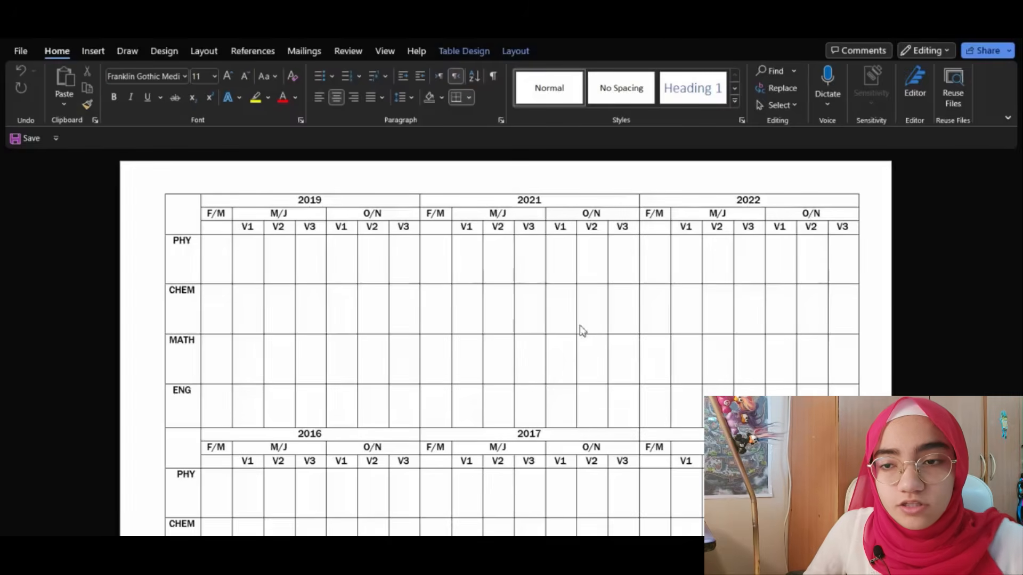
Step: Review the PHY, CHEM, MATH and ENG rows in the two stacked tracker tables covering 2019, 2021, 2022 and 2016 to 2018
scroll(645, 373, "down", 4)
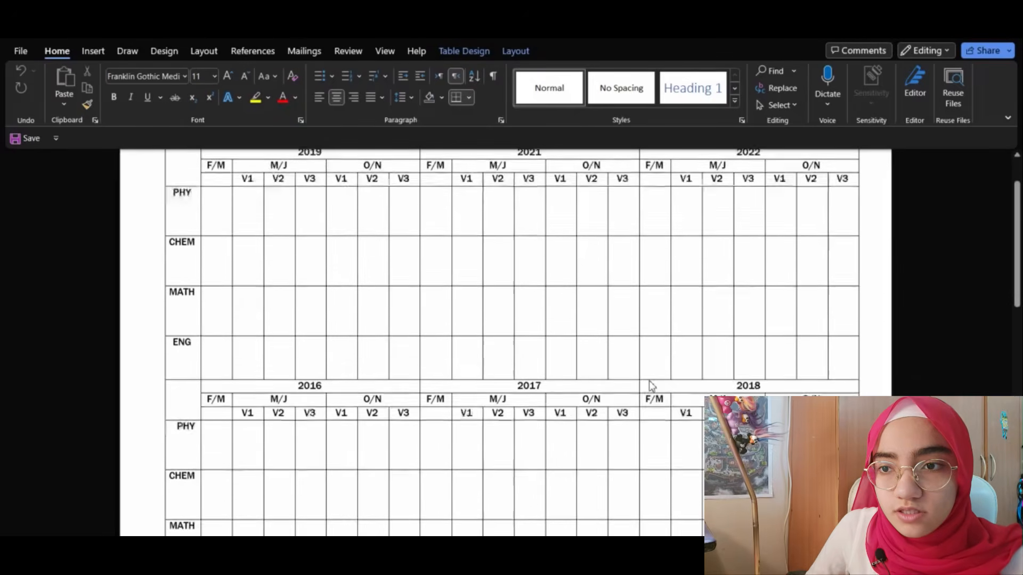
scroll(639, 367, "down", 4)
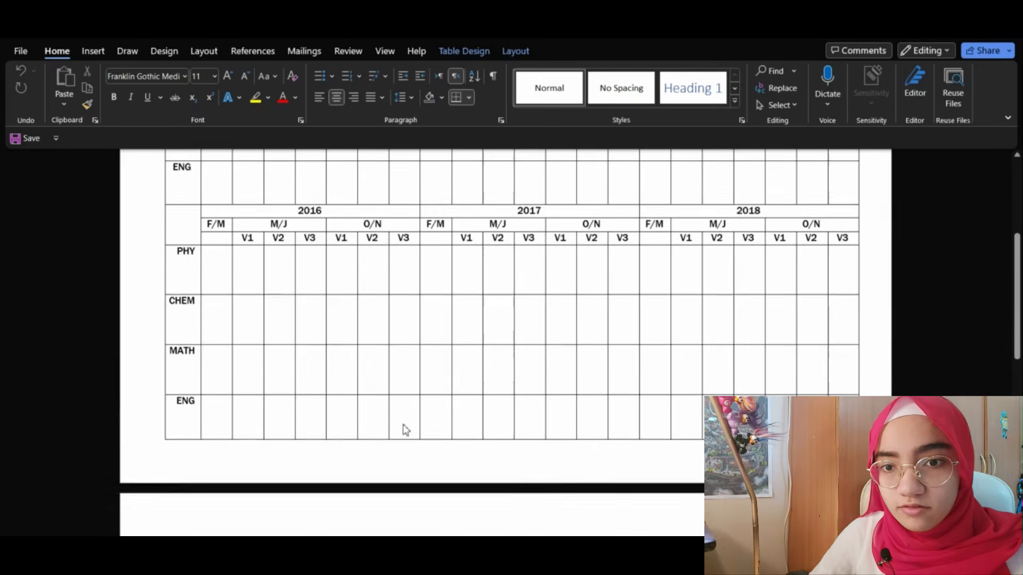
scroll(453, 411, "up", 9)
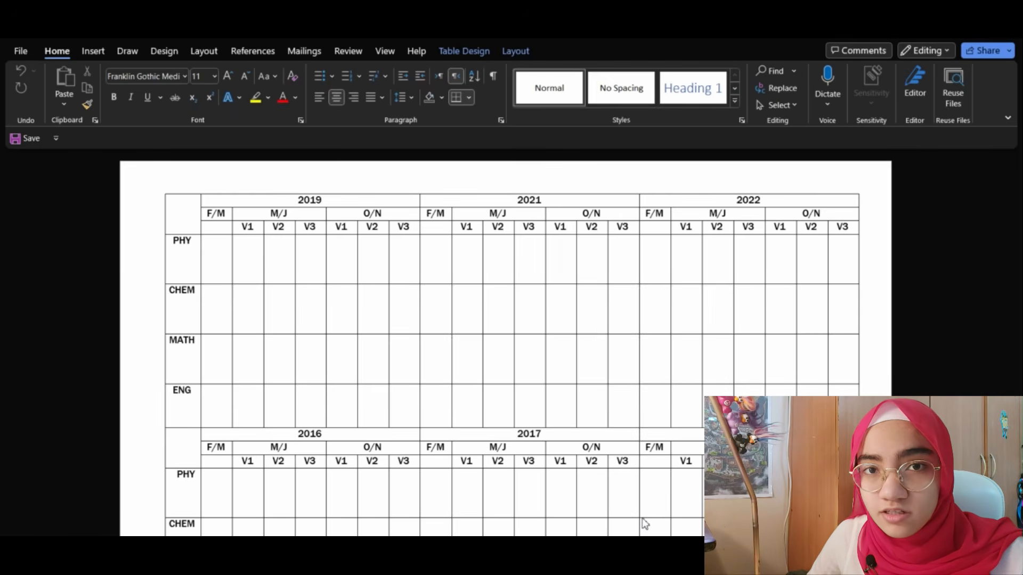
scroll(658, 331, "down", 3)
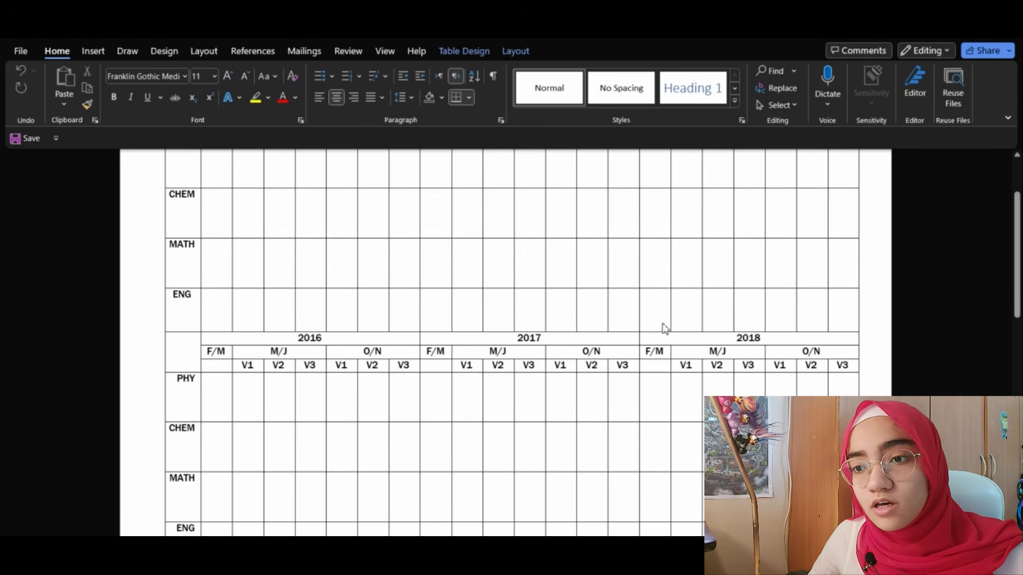
scroll(690, 338, "up", 3)
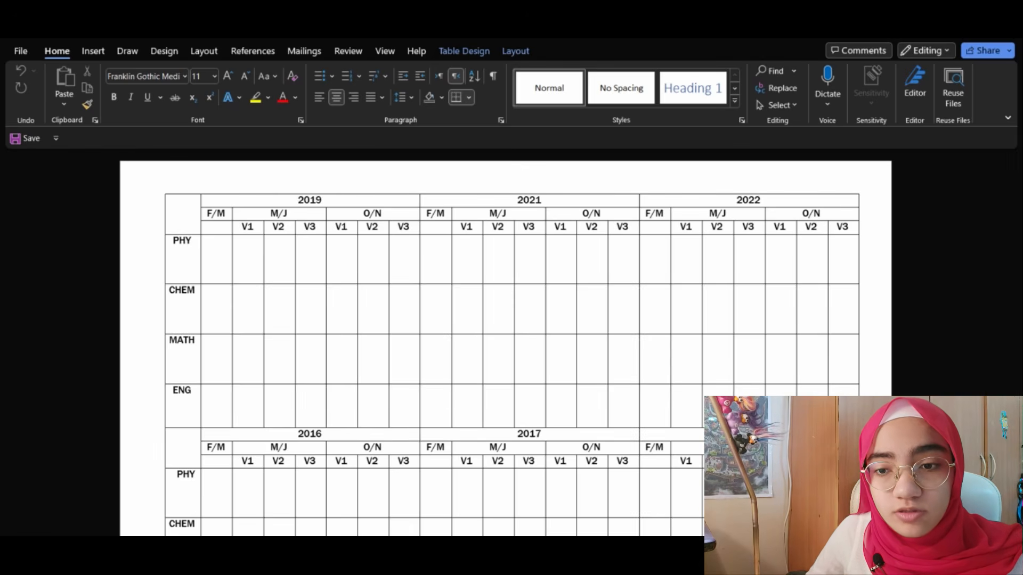
scroll(217, 288, "down", 1)
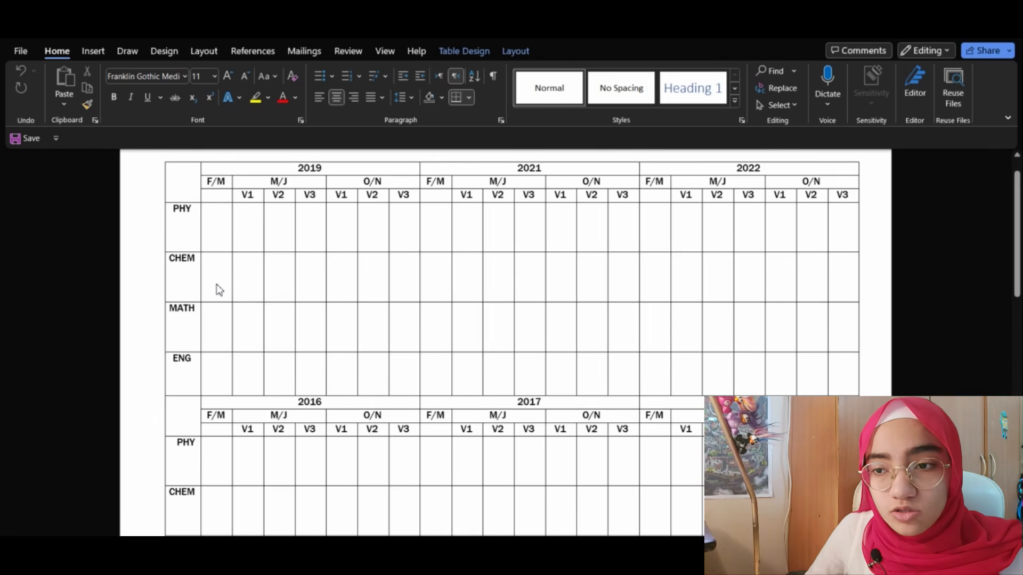
scroll(219, 292, "down", 1)
scroll(219, 293, "up", 2)
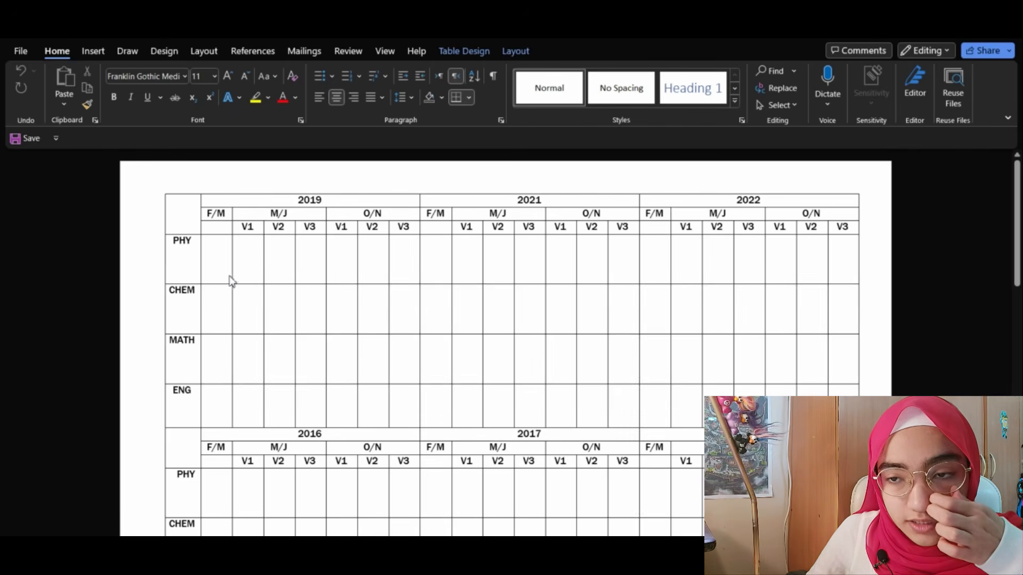
scroll(275, 304, "down", 4)
scroll(274, 295, "down", 1)
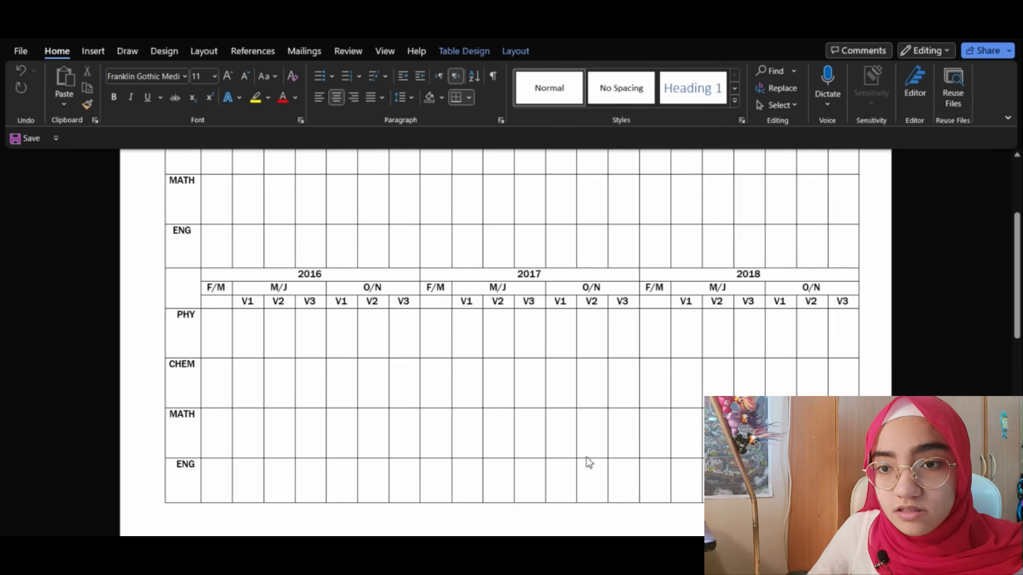
scroll(568, 384, "down", 4)
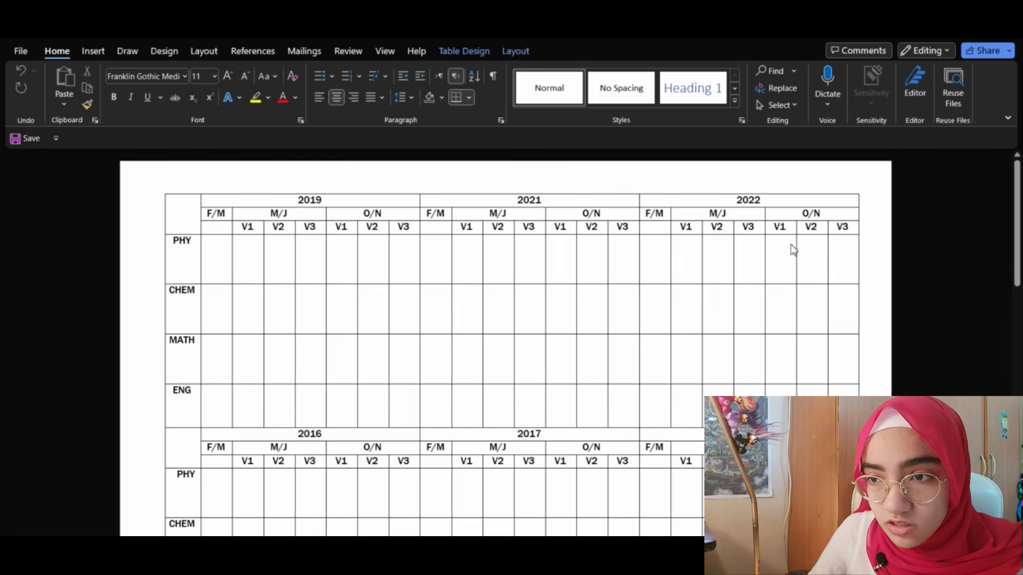
scroll(764, 273, "down", 1)
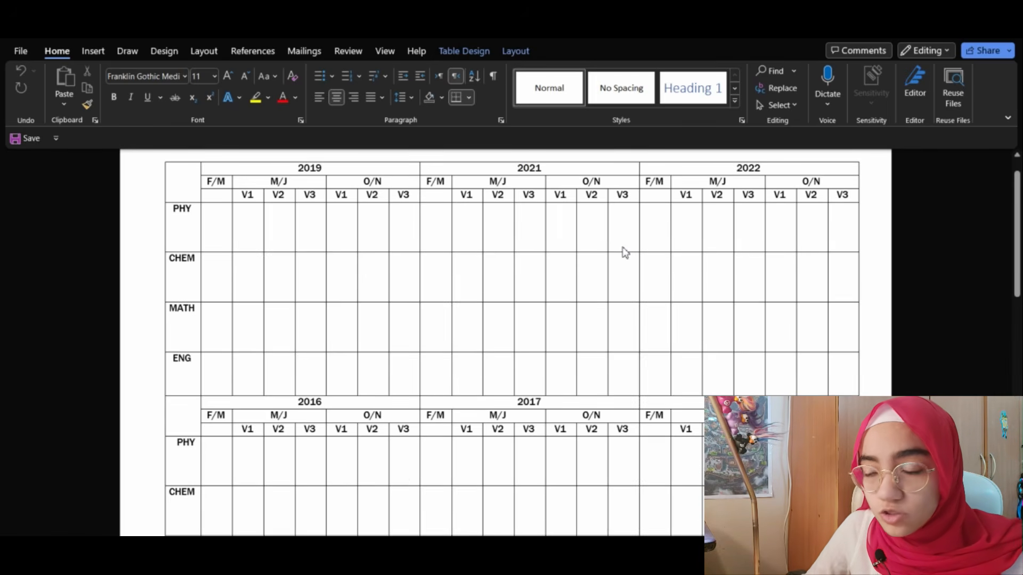
scroll(181, 232, "down", 5)
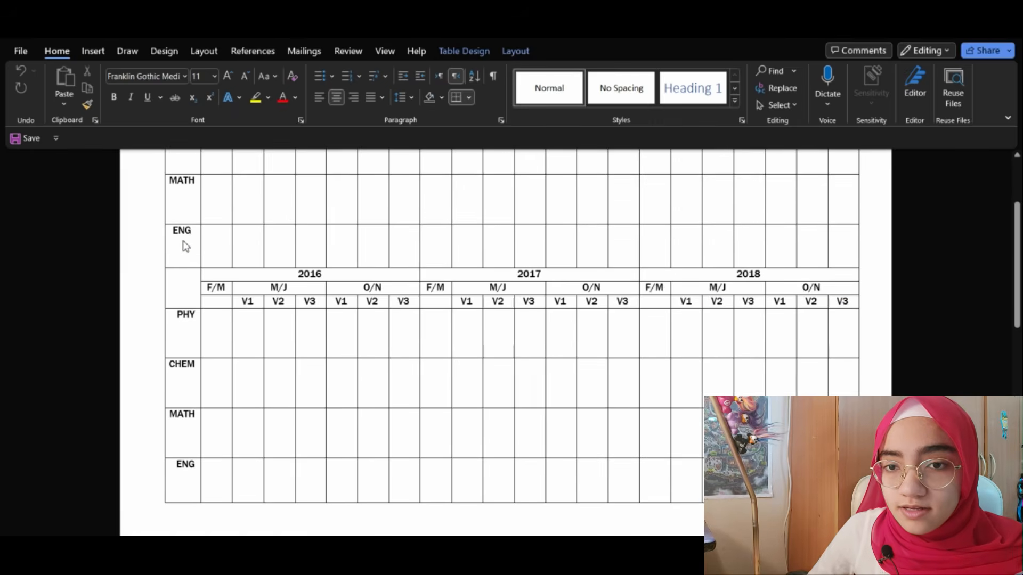
scroll(204, 303, "up", 4)
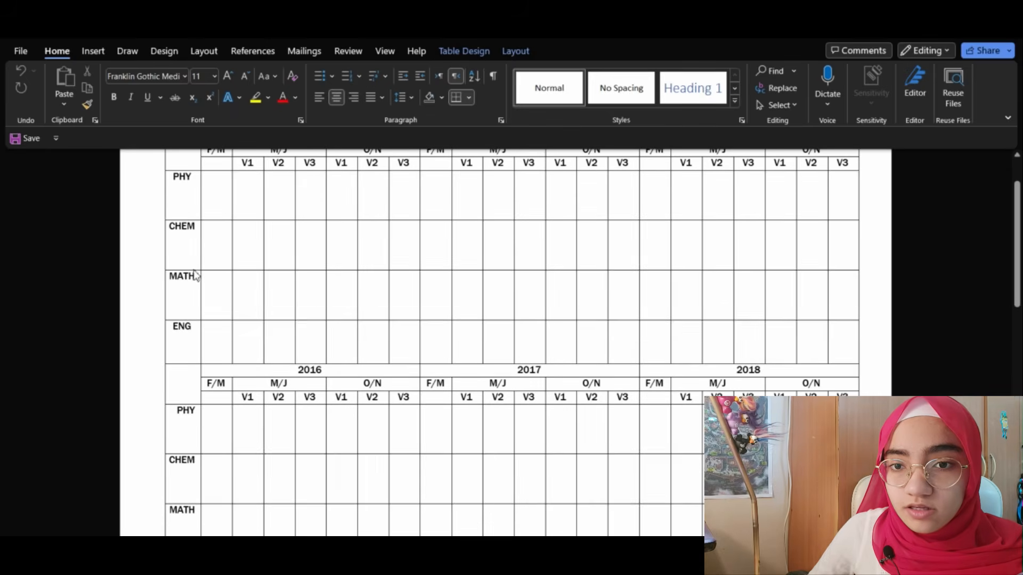
scroll(199, 277, "up", 2)
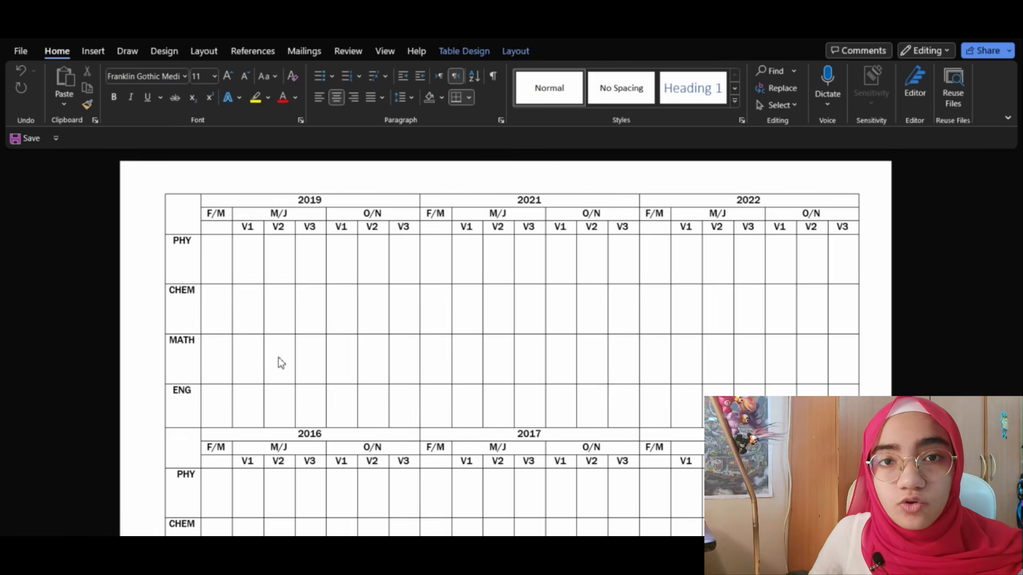
Step: Read the "How to use" instructions on the page after the tables, and return to the 2016 to 2018 table
scroll(278, 361, "down", 8)
scroll(286, 311, "down", 2)
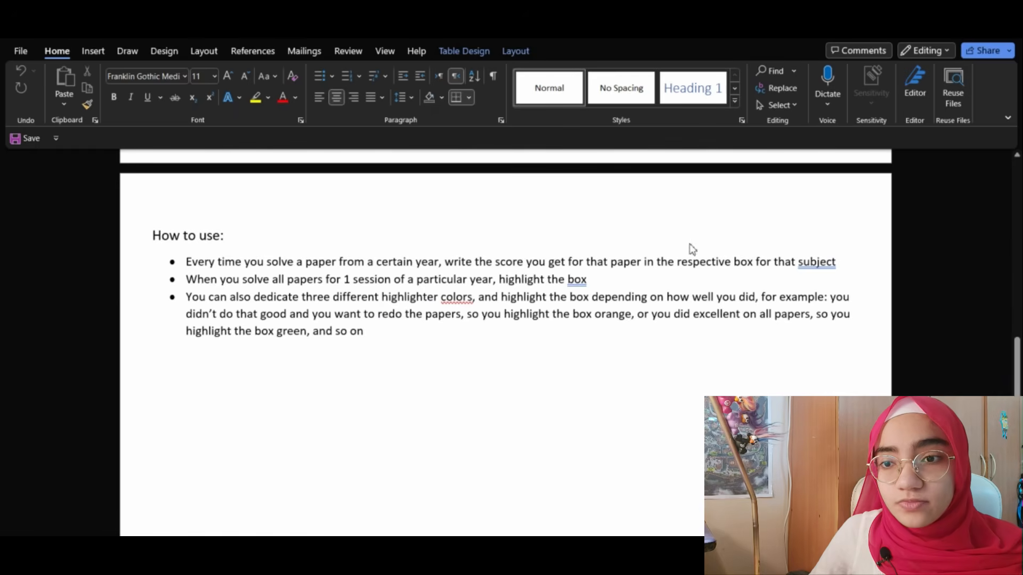
scroll(602, 314, "up", 3)
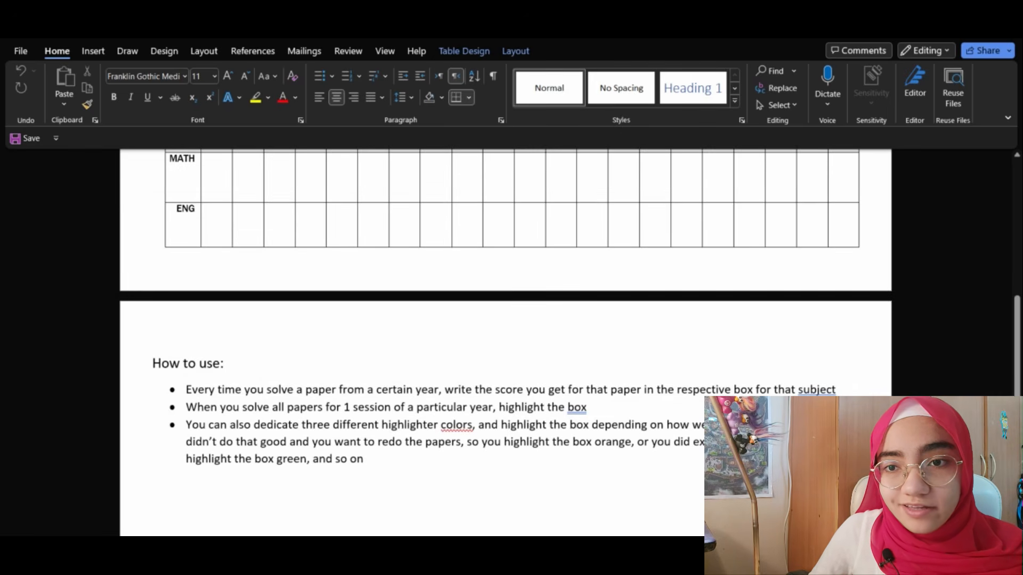
scroll(290, 295, "up", 5)
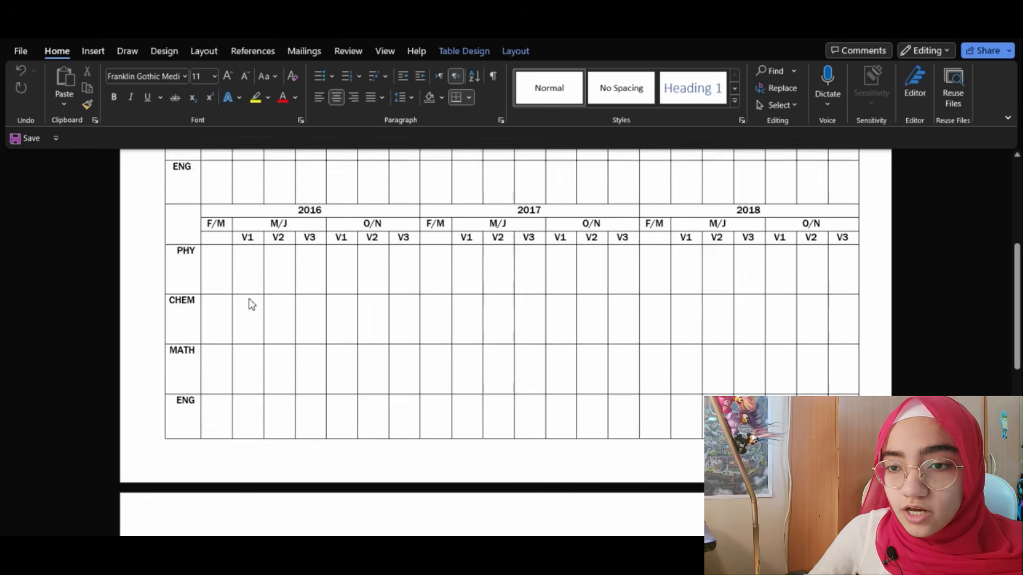
scroll(261, 299, "up", 1)
scroll(251, 267, "down", 1)
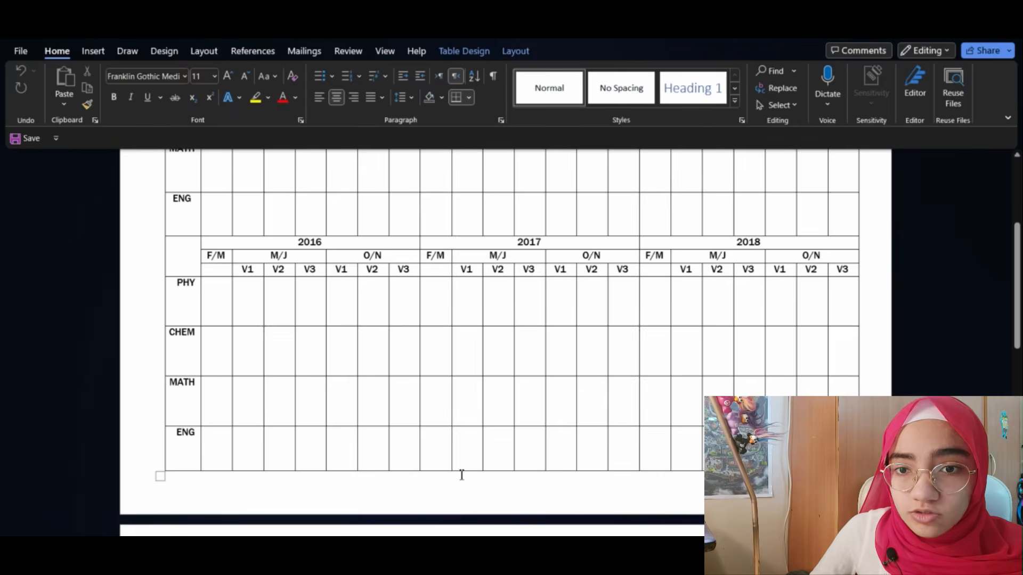
scroll(212, 226, "up", 2)
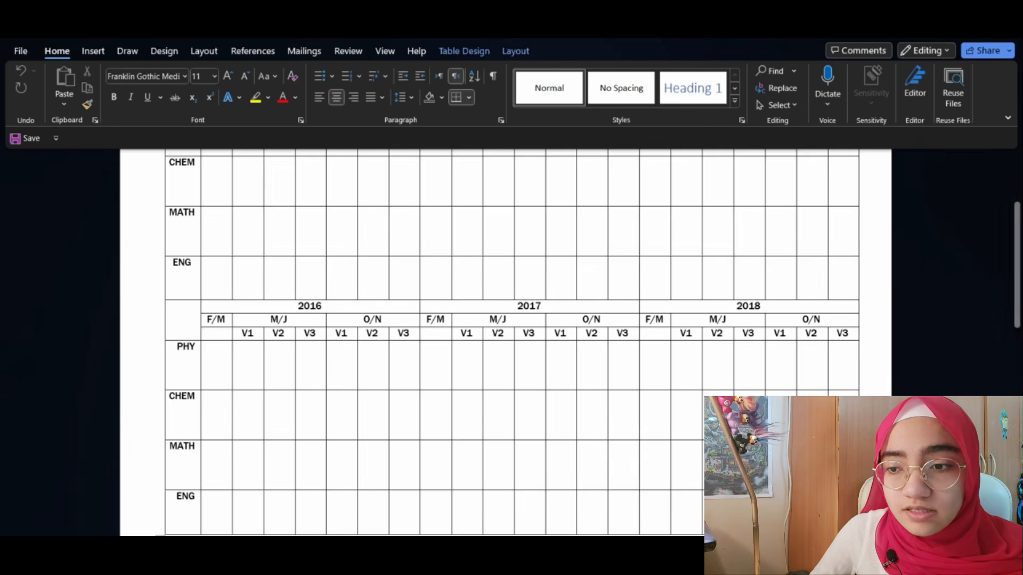
Step: Switch back to the IGCSE Past Paper Tracker document and look over its full table and second page
left_click(675, 514)
scroll(494, 350, "down", 3)
scroll(466, 315, "up", 2)
scroll(334, 304, "down", 5)
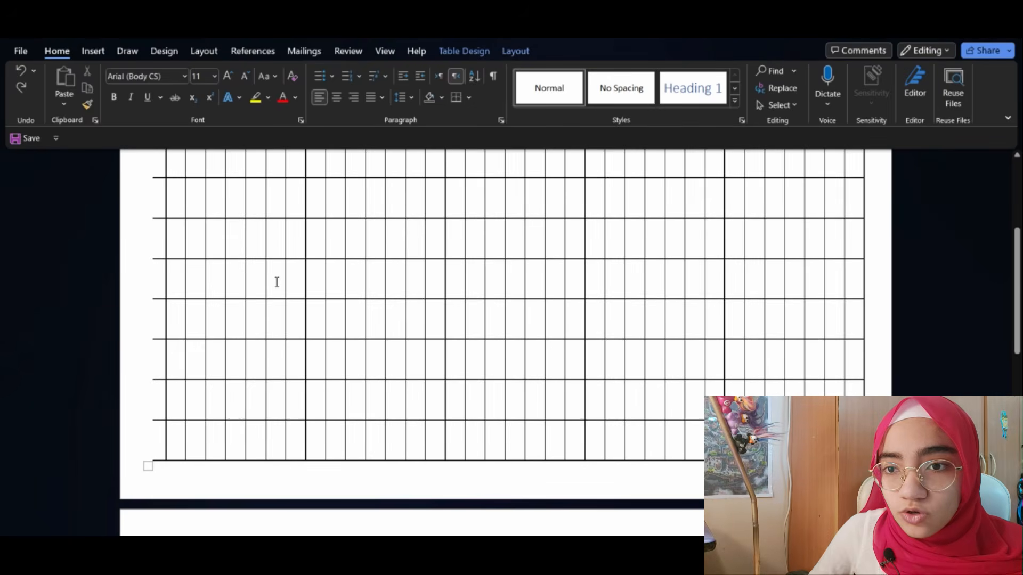
scroll(203, 401, "up", 1)
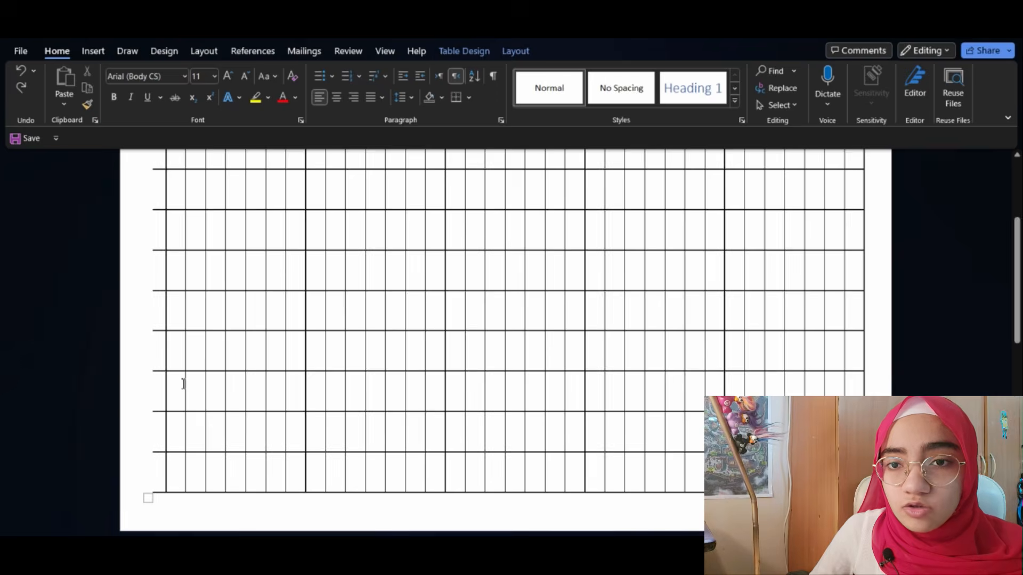
scroll(354, 182, "up", 5)
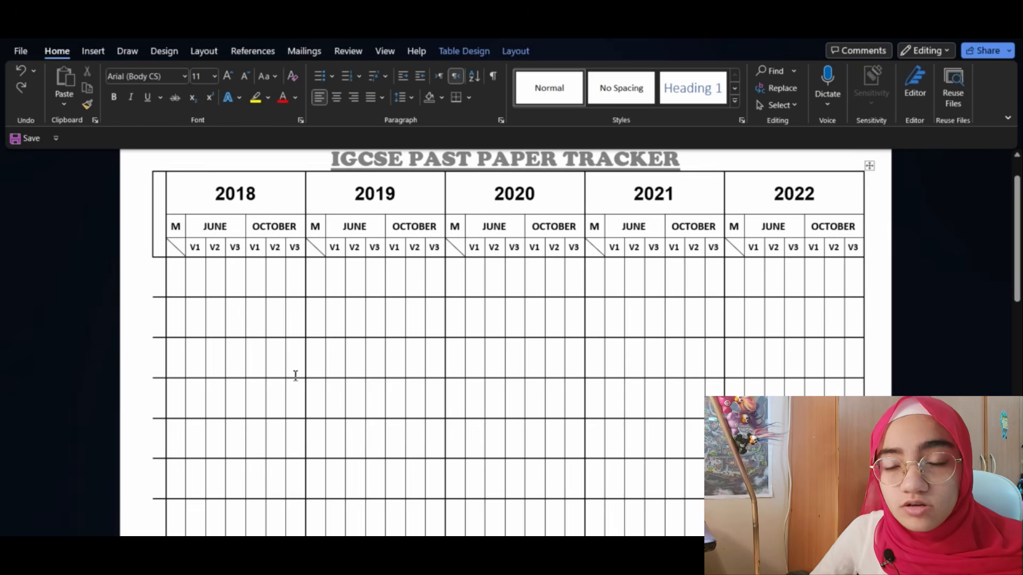
scroll(288, 368, "up", 2)
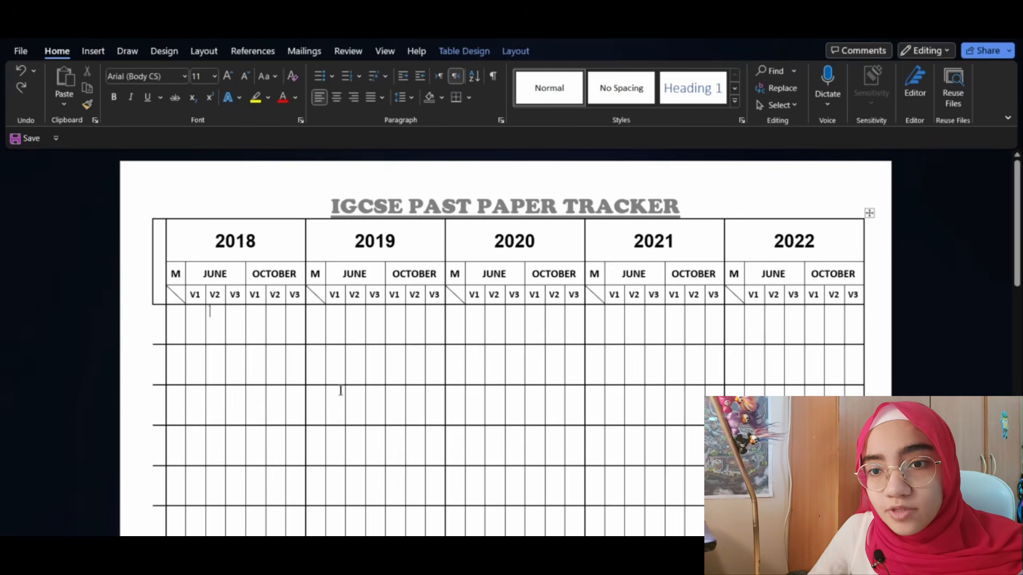
scroll(330, 351, "down", 6)
scroll(339, 381, "down", 3)
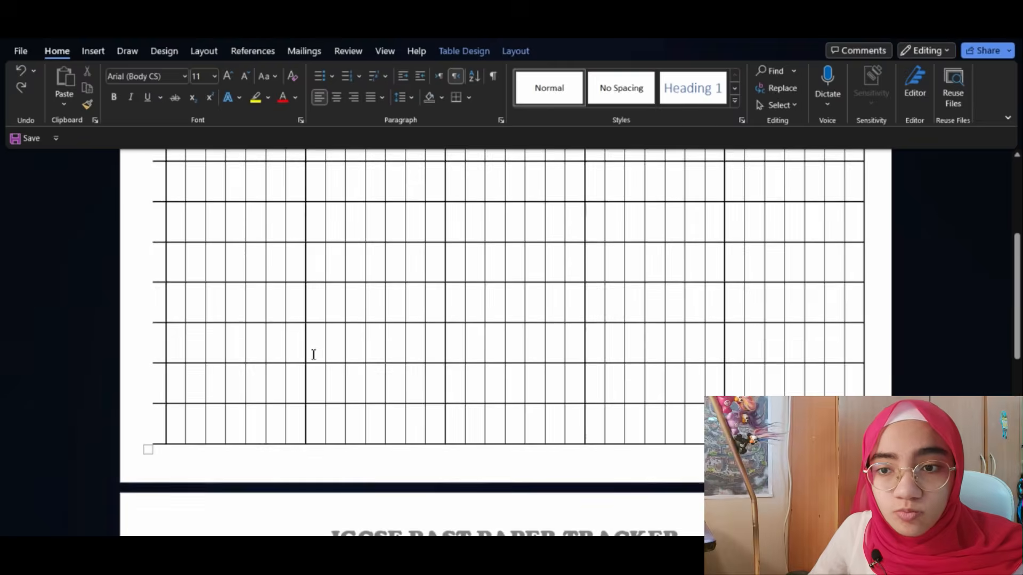
scroll(696, 423, "down", 4)
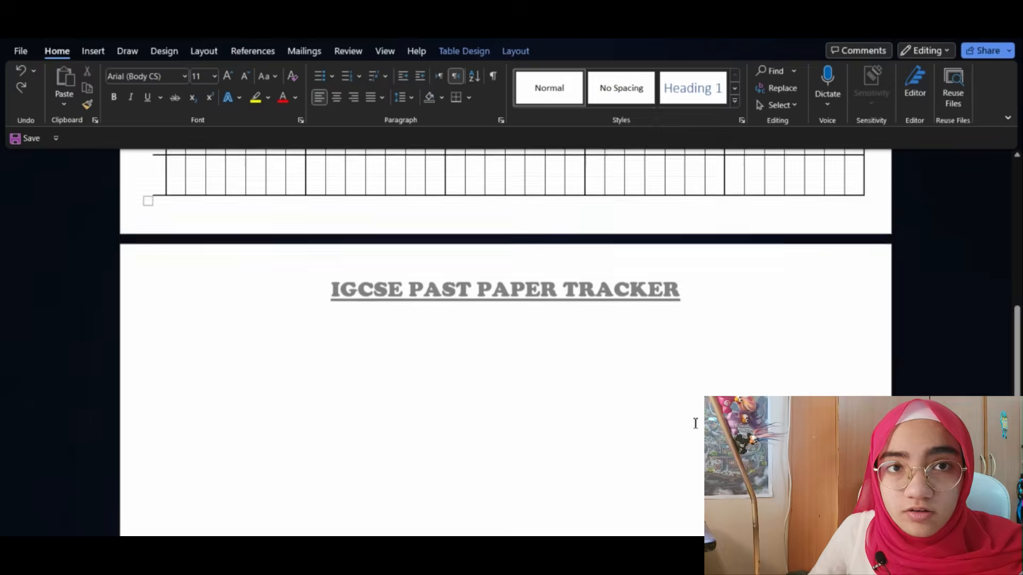
scroll(623, 287, "up", 8)
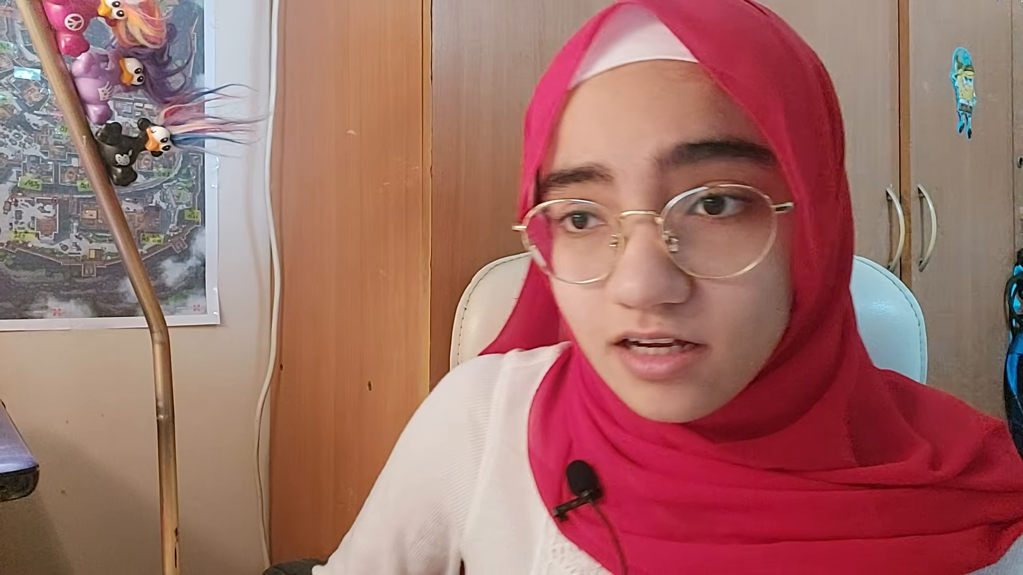